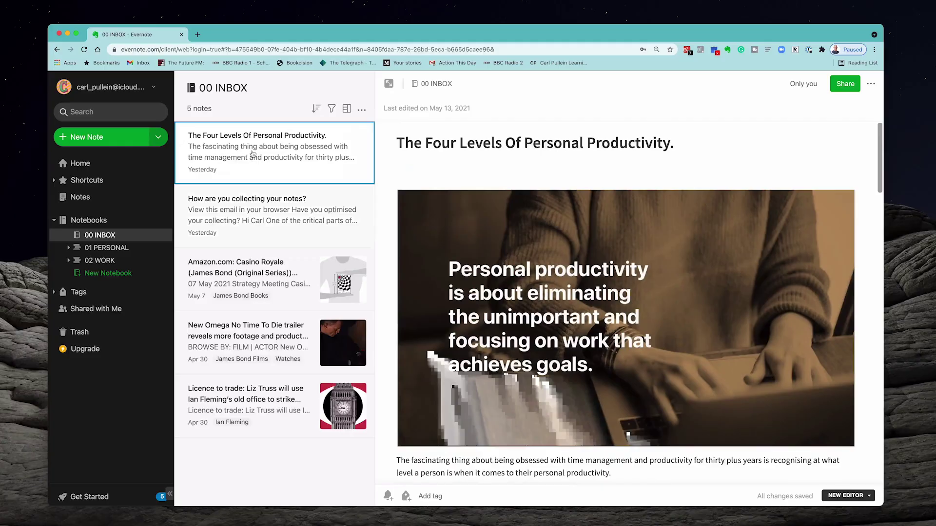
Read through the inbox note "The Four Levels Of Personal Productivity." and return to its beginning.
{"action": "scroll", "coordinate": [435, 194], "scroll_direction": "down", "scroll_amount": 15}
{"action": "scroll", "coordinate": [436, 195], "scroll_direction": "down", "scroll_amount": 10}
{"action": "scroll", "coordinate": [436, 195], "scroll_direction": "up", "scroll_amount": 15}
{"action": "scroll", "coordinate": [435, 195], "scroll_direction": "up", "scroll_amount": 5}
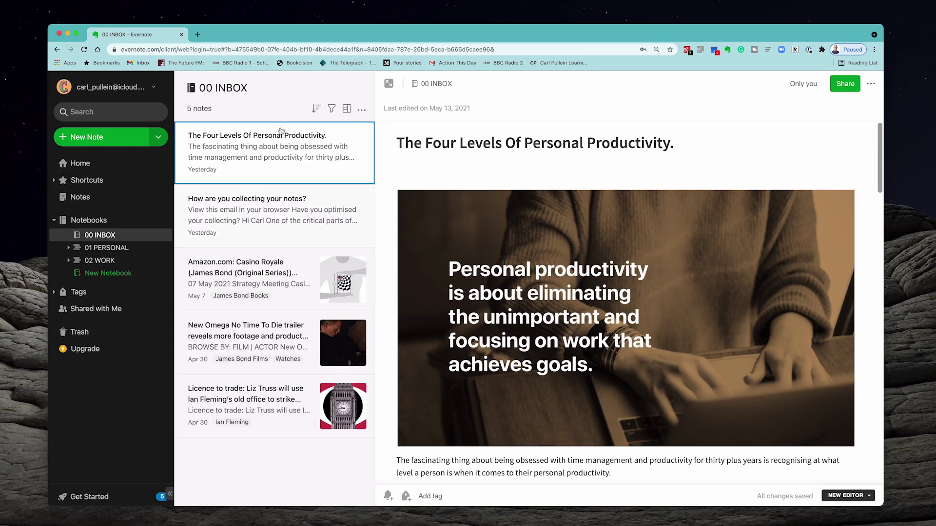
Check the 01 PERSONAL and 02 WORK stacks, and create a new notebook named PRODUCTIVITY.
{"action": "left_click", "coordinate": [69, 248]}
{"action": "left_click", "coordinate": [69, 248]}
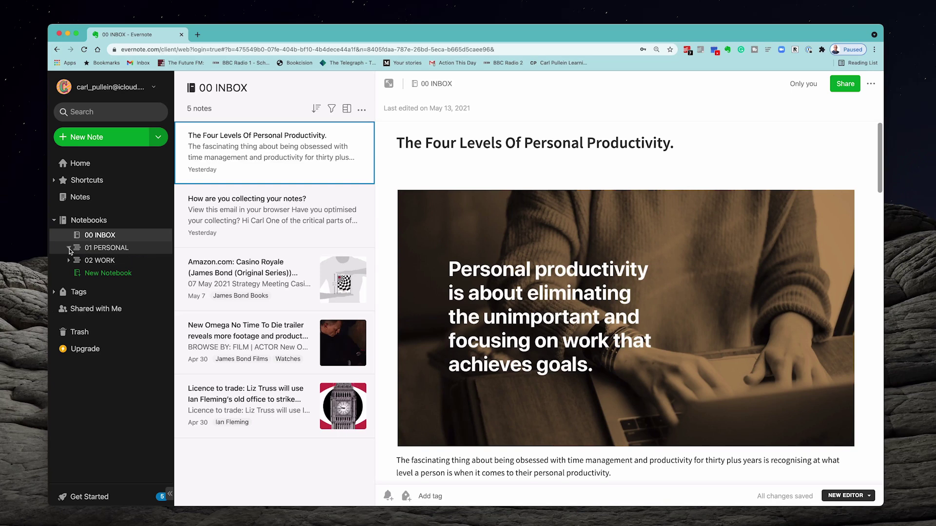
{"action": "left_click", "coordinate": [67, 261]}
{"action": "left_click", "coordinate": [68, 262]}
{"action": "left_click", "coordinate": [94, 274]}
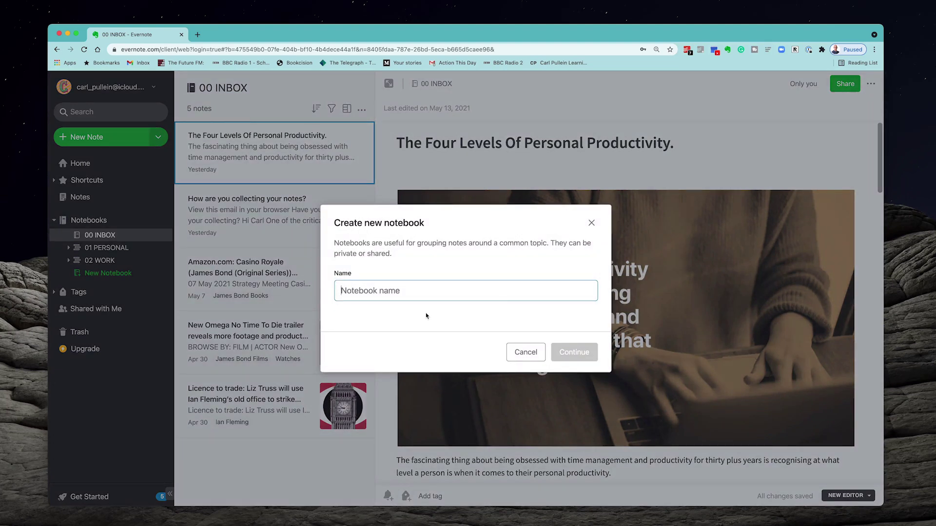
{"action": "type", "text": "PRODUCTIVITY"}
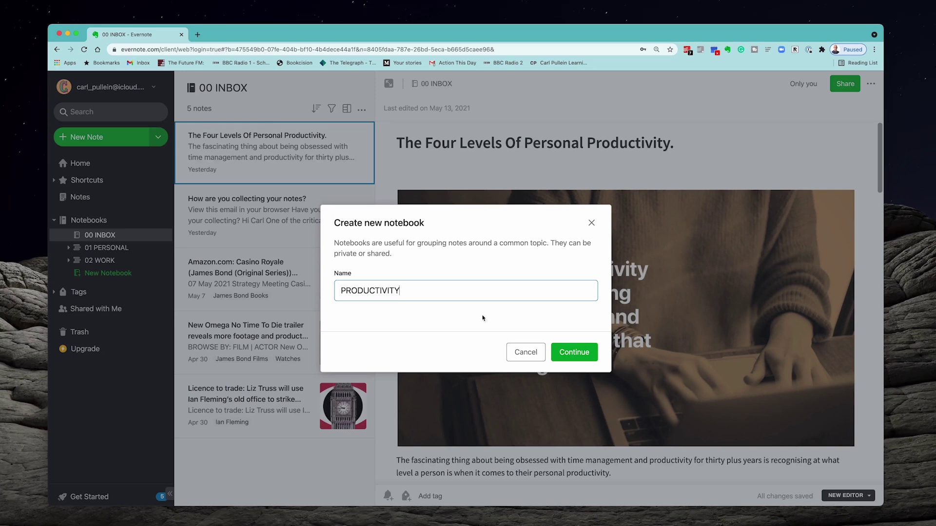
{"action": "left_click", "coordinate": [577, 353]}
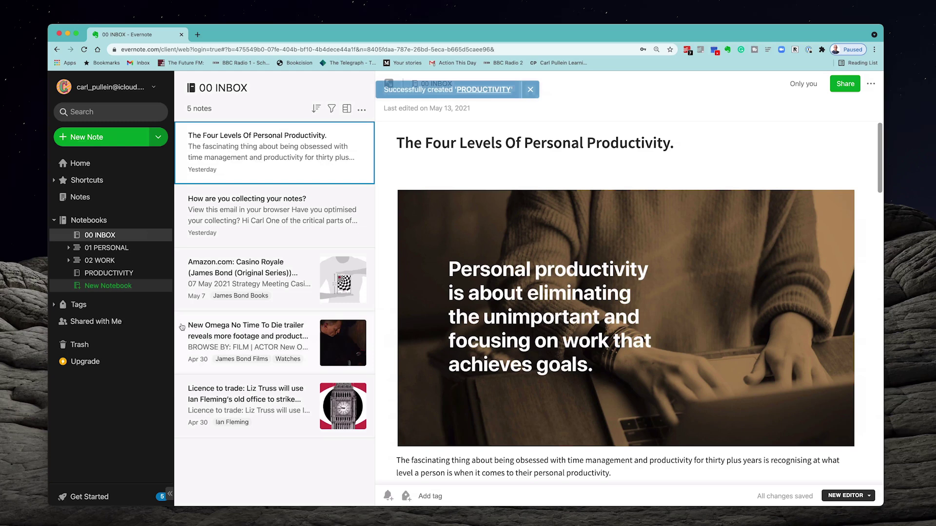
From the overview of all notebooks, add the PRODUCTIVITY notebook to the 02 WORK stack.
{"action": "left_click", "coordinate": [89, 220]}
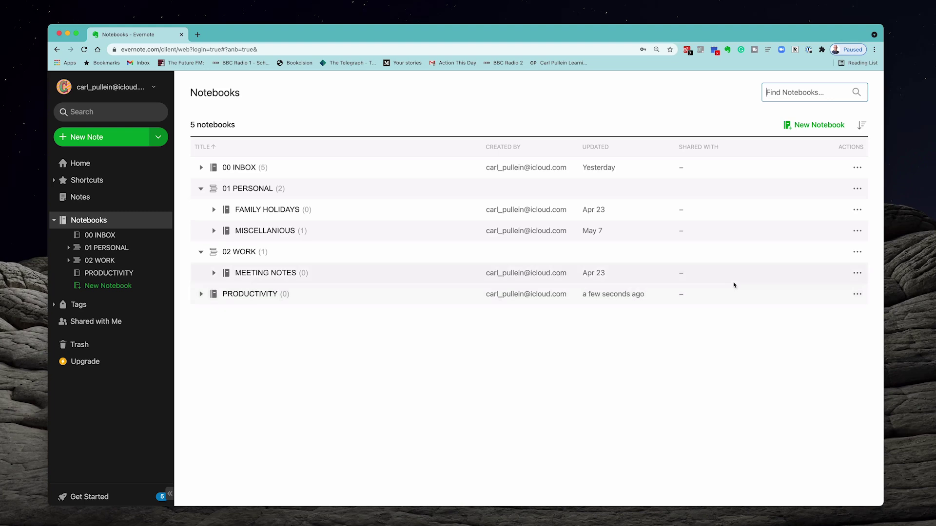
{"action": "left_click", "coordinate": [857, 295]}
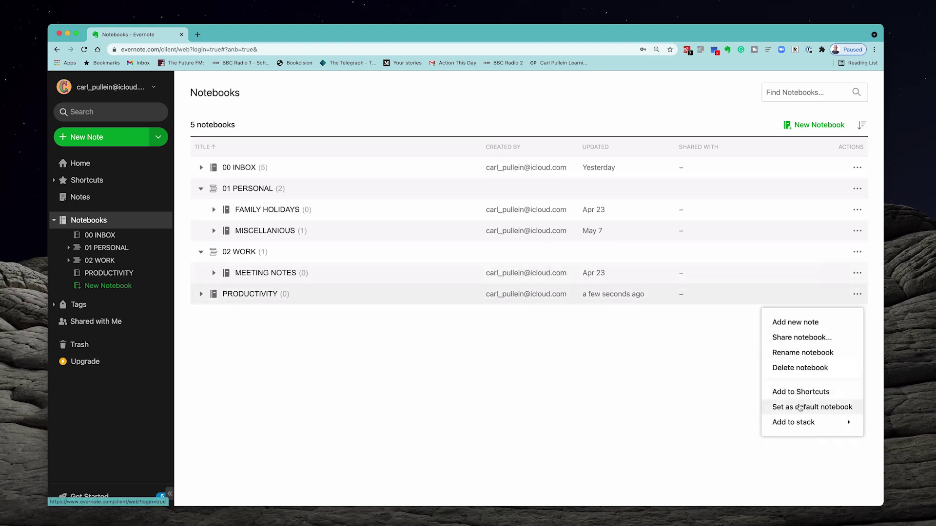
{"action": "mouse_move", "coordinate": [797, 422]}
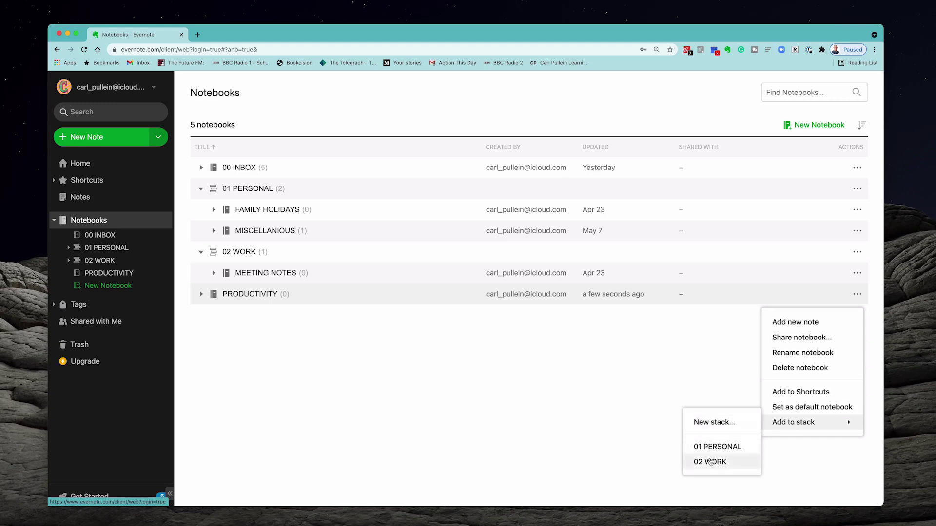
{"action": "left_click", "coordinate": [710, 462]}
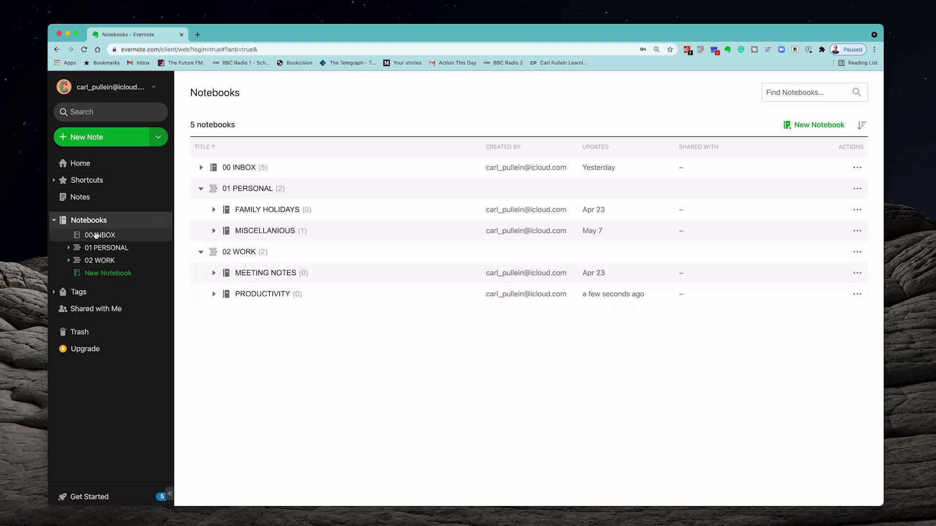
Move the note "The Four Levels Of Personal Productivity." from 00 INBOX to the PRODUCTIVITY notebook.
{"action": "left_click", "coordinate": [96, 235]}
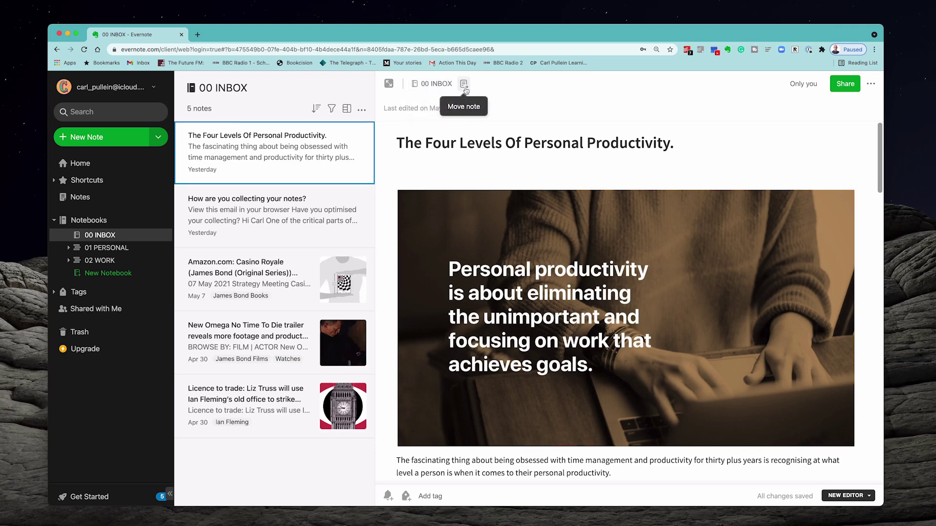
{"action": "key", "text": "super+equal"}
{"action": "key", "text": "super+equal"}
{"action": "key", "text": "super+equal"}
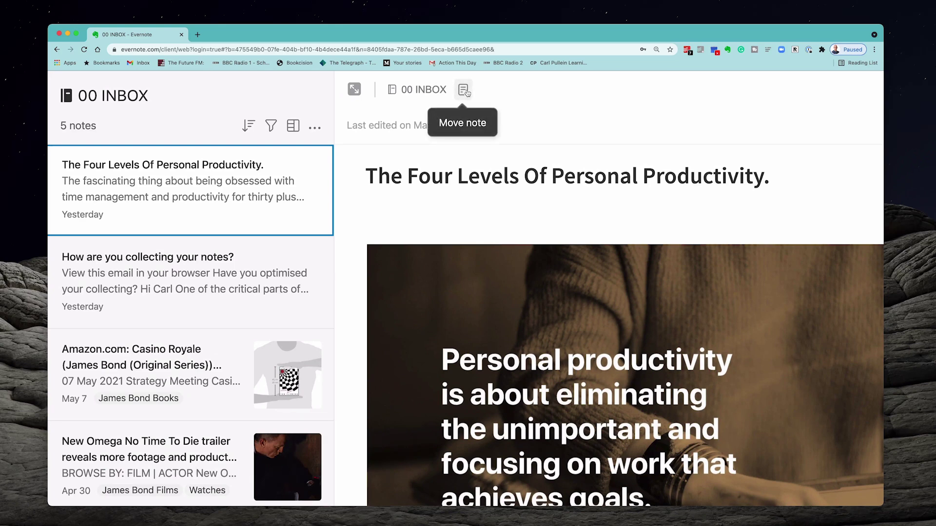
{"action": "key", "text": "super+0"}
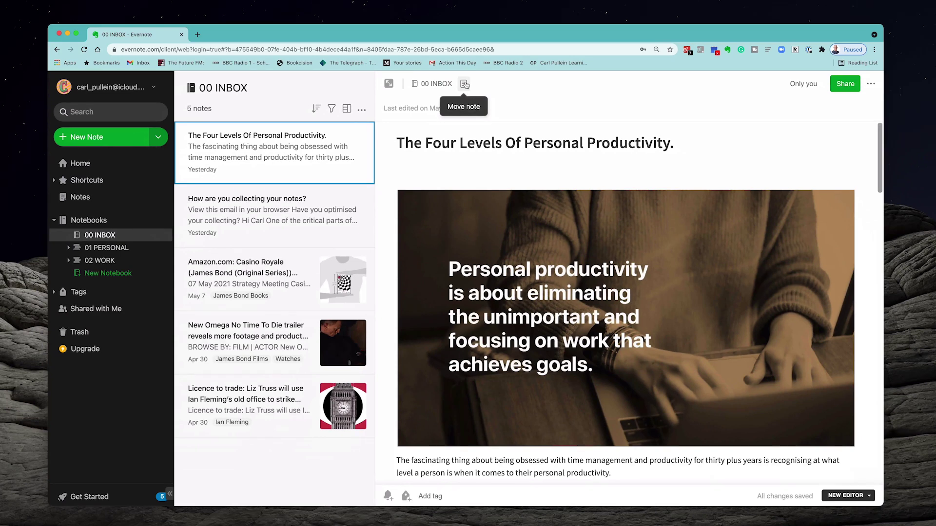
{"action": "left_click", "coordinate": [465, 84]}
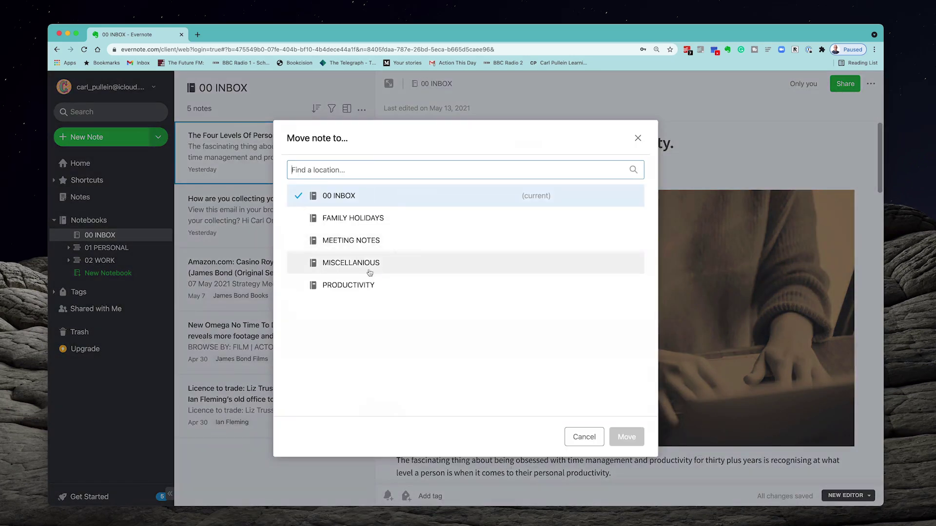
{"action": "left_click", "coordinate": [360, 291]}
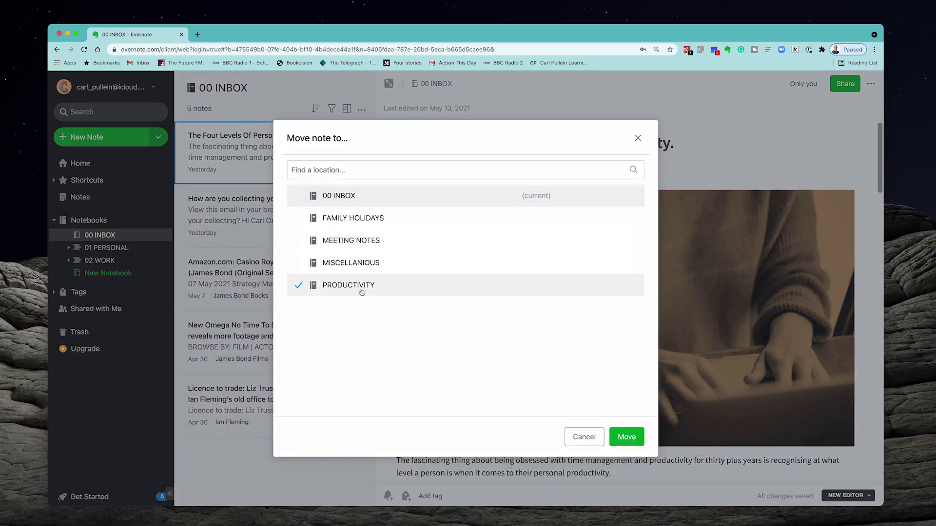
{"action": "left_click", "coordinate": [629, 441]}
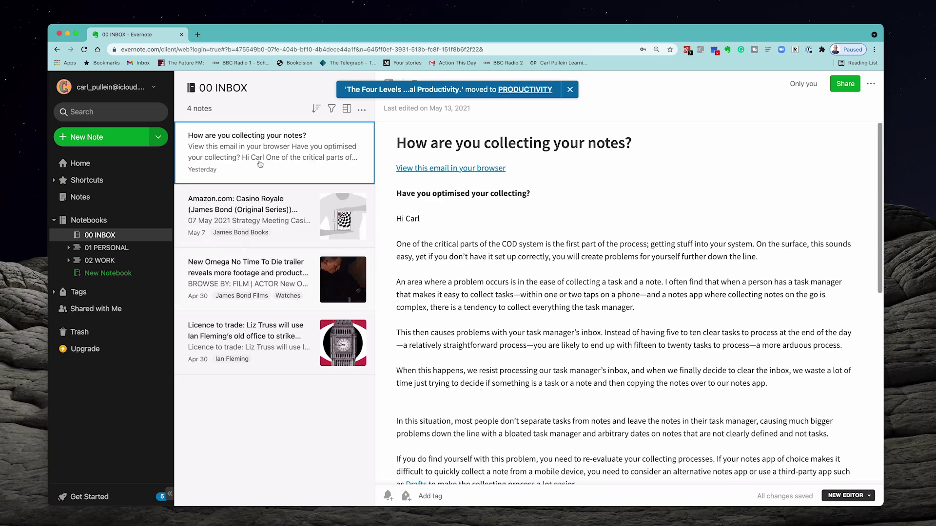
Return the note "The Four Levels Of Personal Productivity." from the 02 WORK stack to the 00 INBOX notebook.
{"action": "scroll", "coordinate": [523, 333], "scroll_direction": "down", "scroll_amount": 8}
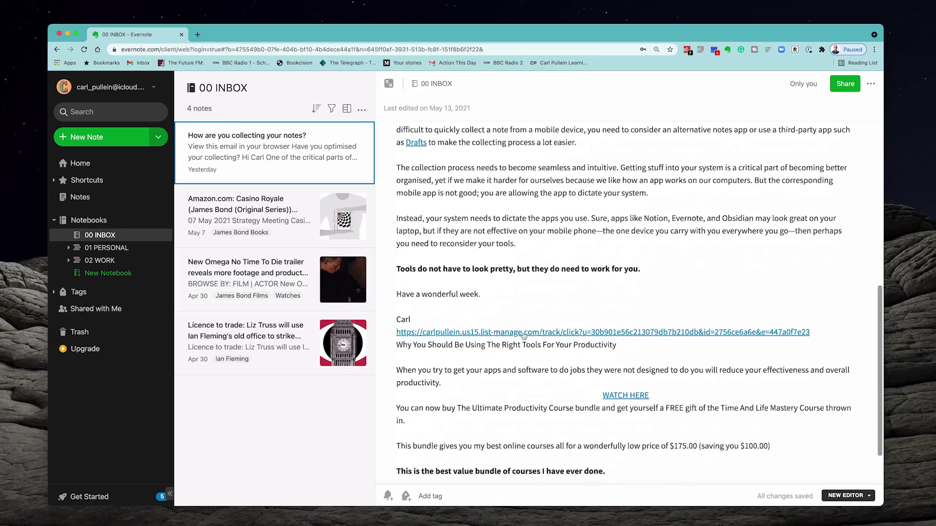
{"action": "scroll", "coordinate": [487, 244], "scroll_direction": "up", "scroll_amount": 8}
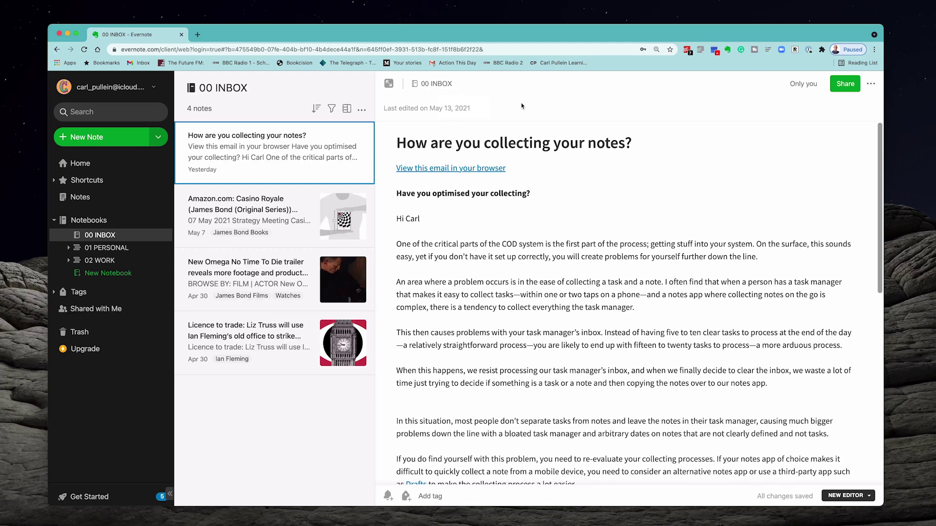
{"action": "left_click", "coordinate": [115, 261]}
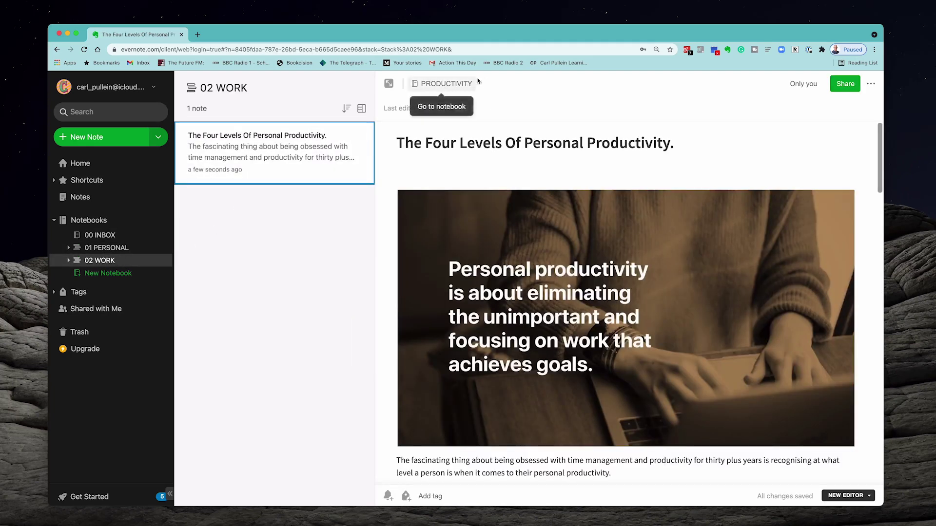
{"action": "left_click", "coordinate": [480, 81]}
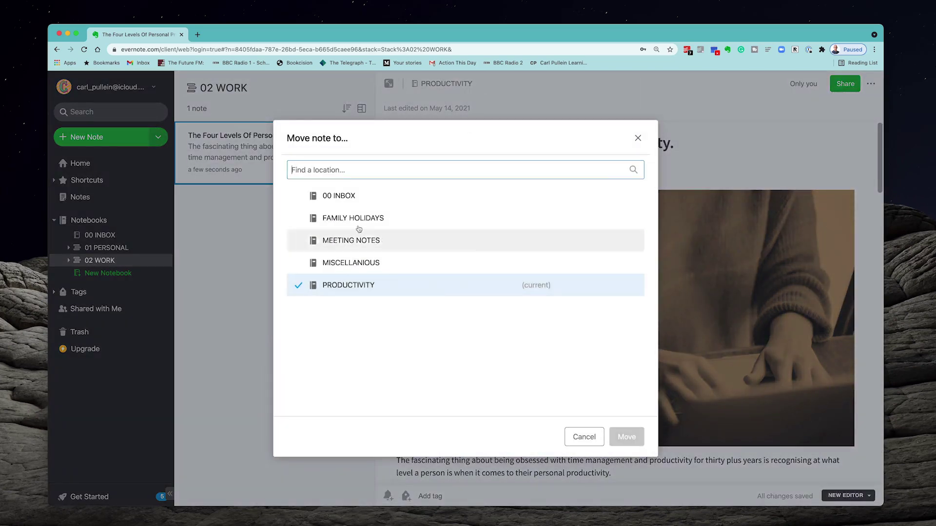
{"action": "left_click", "coordinate": [339, 195]}
{"action": "left_click", "coordinate": [627, 436]}
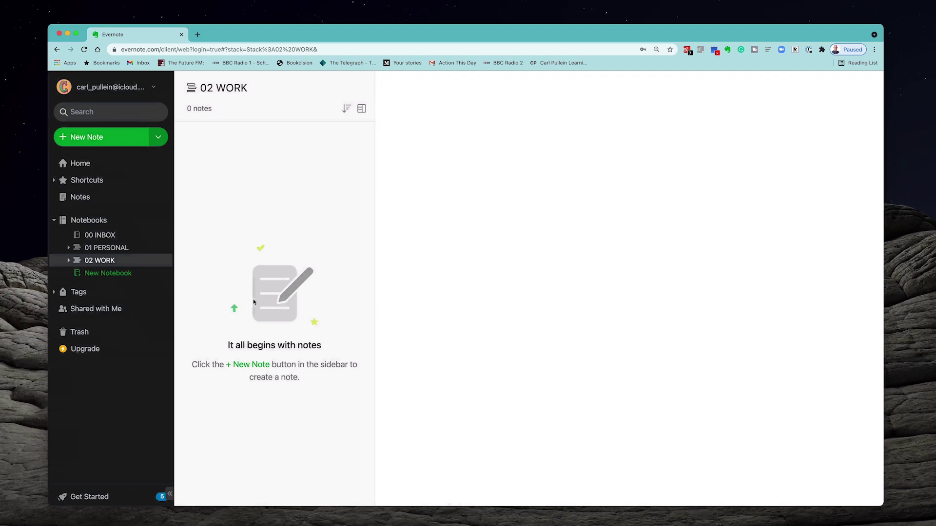
In 00 INBOX, tag the note "The Four Levels Of Personal Productivity." with a new tag, Personal Productivity.
{"action": "left_click", "coordinate": [118, 234]}
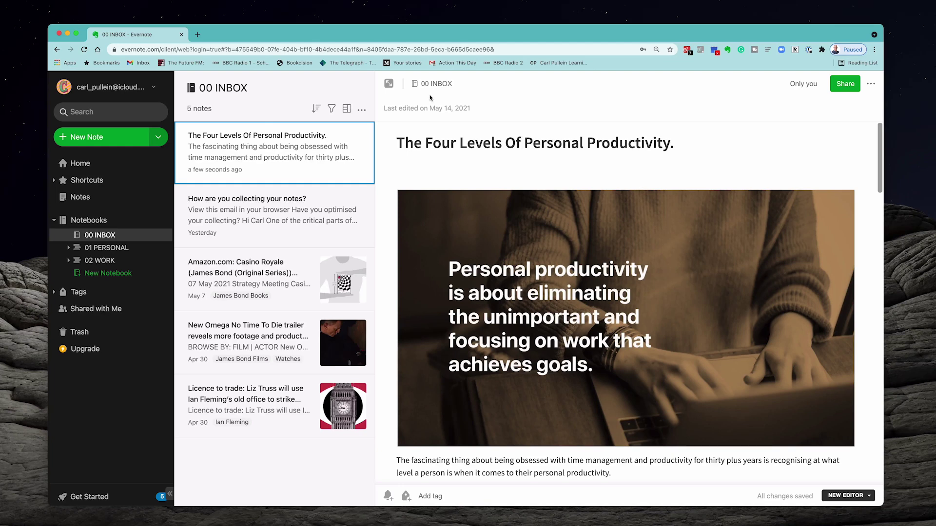
{"action": "left_click", "coordinate": [431, 496]}
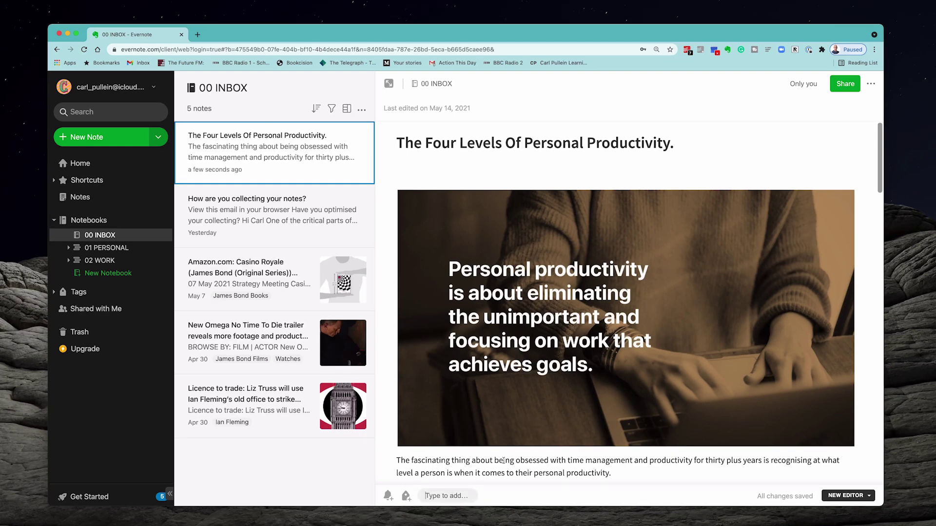
{"action": "type", "text": "Personal Produ tivity"}
{"action": "key", "text": "BackSpace"}
{"action": "key", "text": "BackSpace"}
{"action": "key", "text": "BackSpace"}
{"action": "key", "text": "BackSpace"}
{"action": "key", "text": "BackSpace"}
{"action": "key", "text": "BackSpace"}
{"action": "key", "text": "BackSpace"}
{"action": "type", "text": "ctivity"}
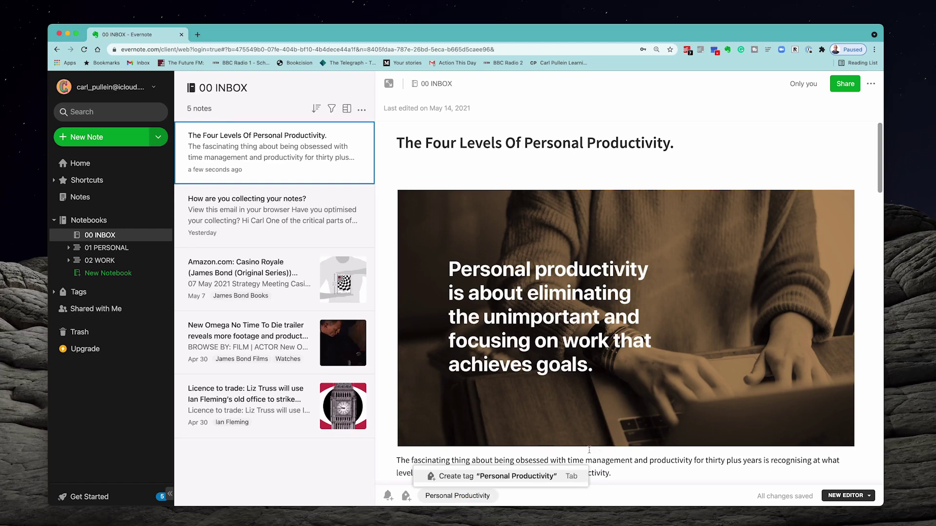
{"action": "key", "text": "Tab"}
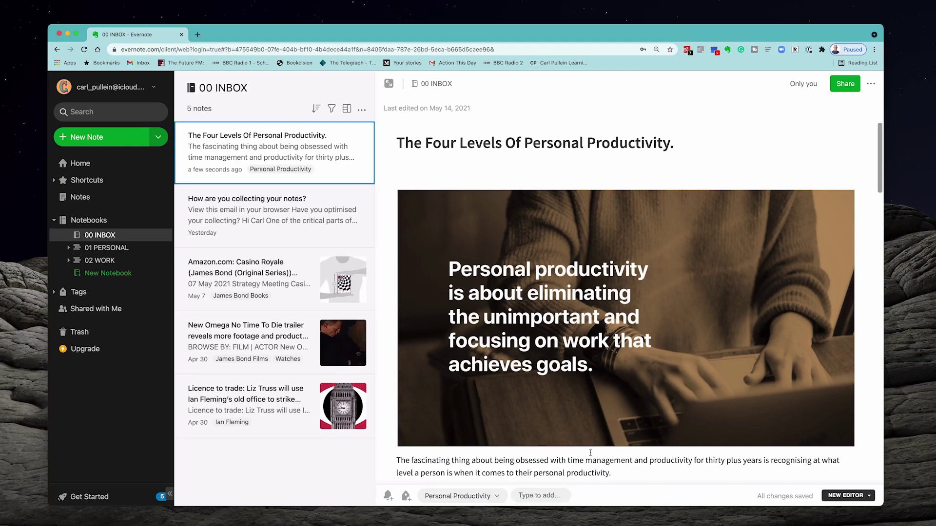
Add two more new tags, Blogs and Articles to read, to the same note.
{"action": "type", "text": "Blog"}
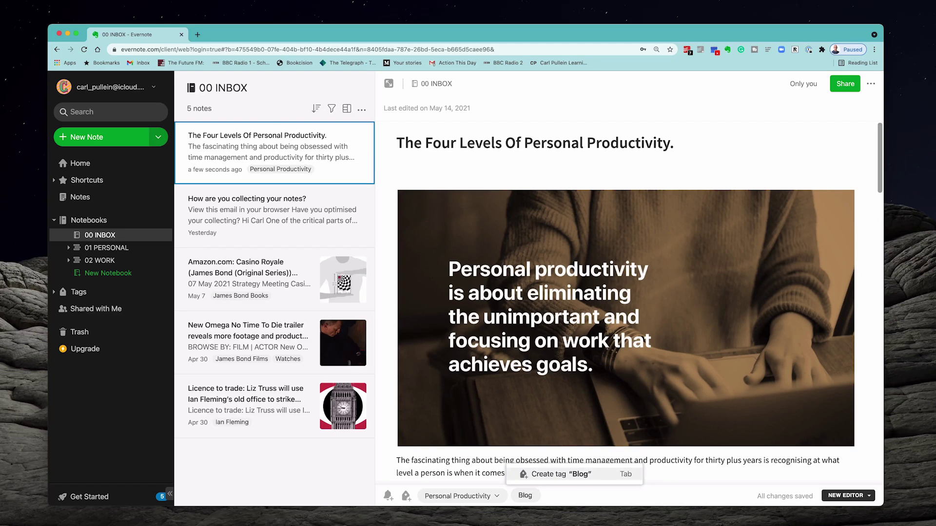
{"action": "type", "text": "s"}
{"action": "key", "text": "Tab"}
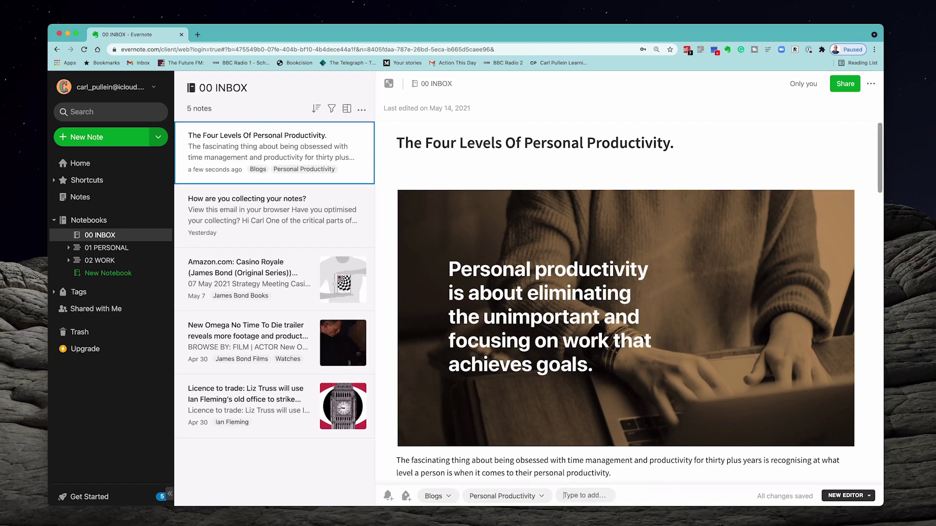
{"action": "type", "text": "Articles to read"}
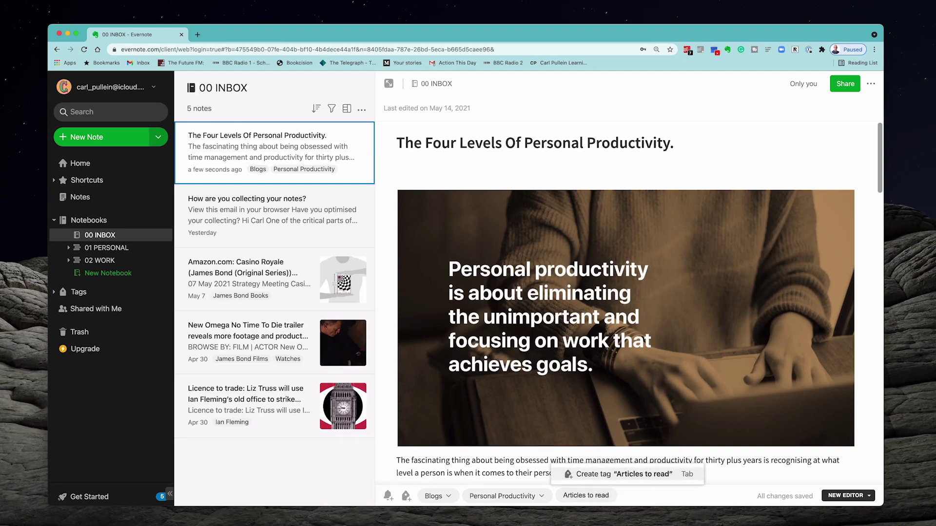
{"action": "key", "text": "Tab"}
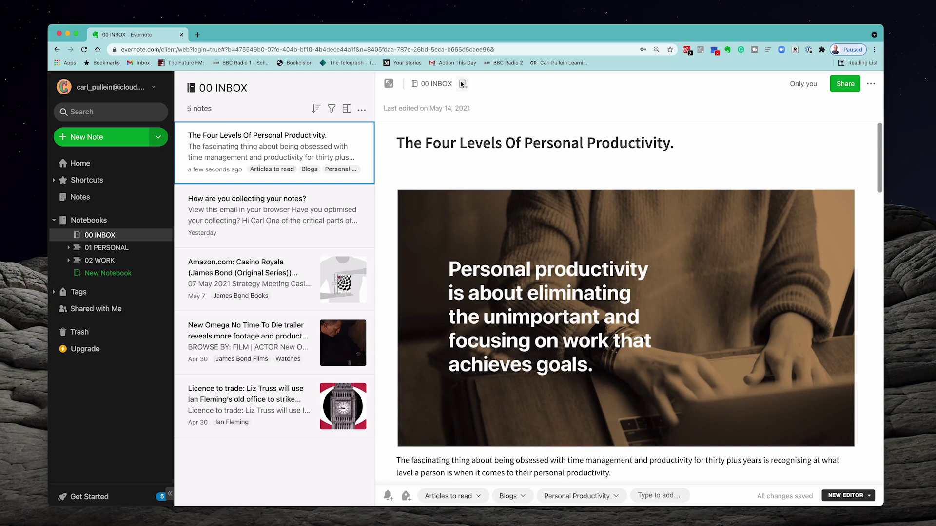
Move the tagged note "The Four Levels Of Personal Productivity." out of the inbox into the PRODUCTIVITY notebook.
{"action": "left_click", "coordinate": [464, 84]}
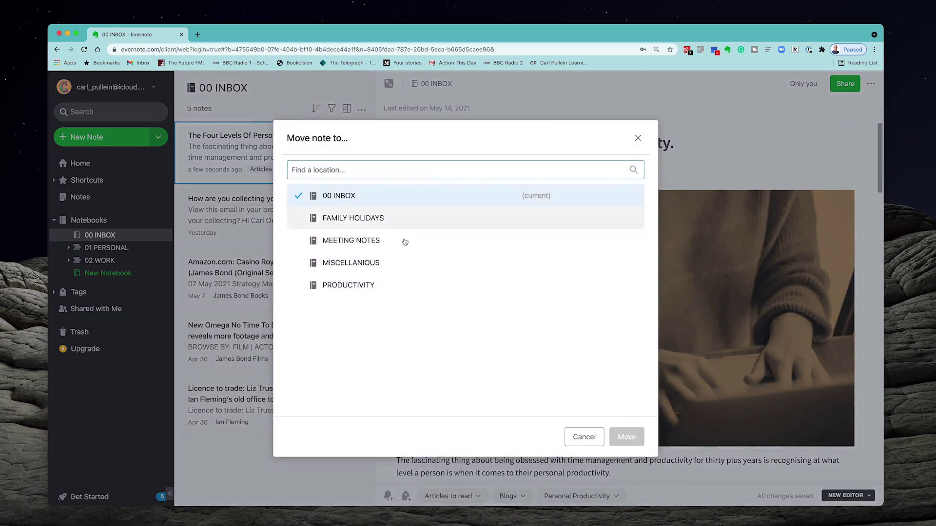
{"action": "left_click", "coordinate": [362, 290]}
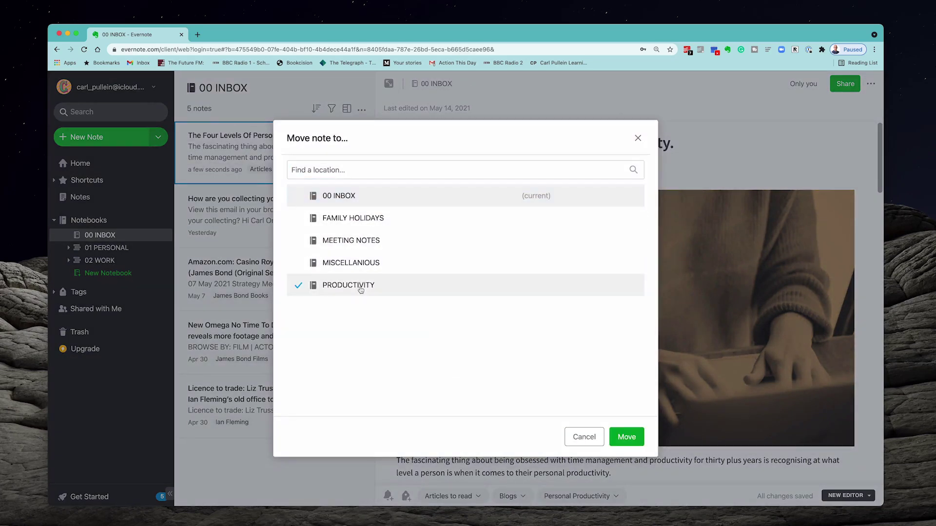
{"action": "left_click", "coordinate": [626, 436]}
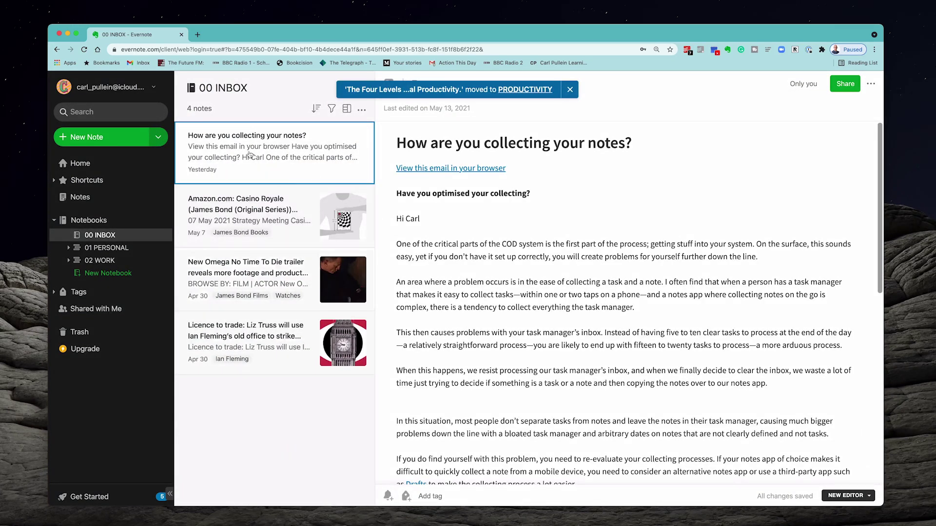
Tag the inbox note "How are you collecting your notes?" with the existing tags Personal Productivity and Blogs.
{"action": "left_click", "coordinate": [436, 500]}
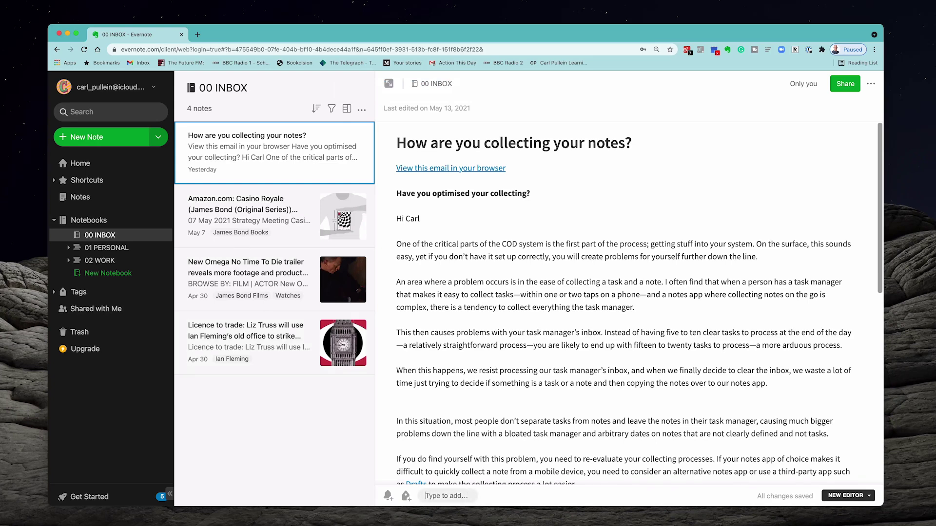
{"action": "type", "text": "P"}
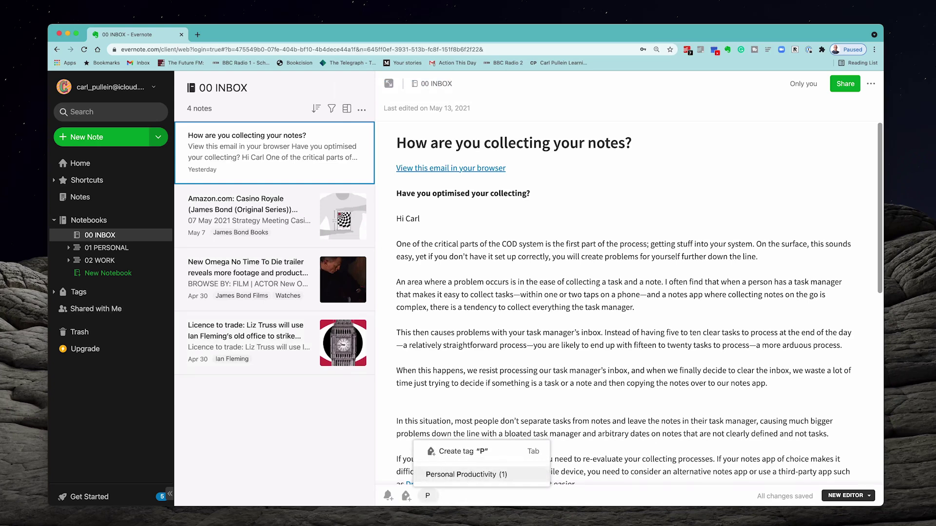
{"action": "key", "text": "Return"}
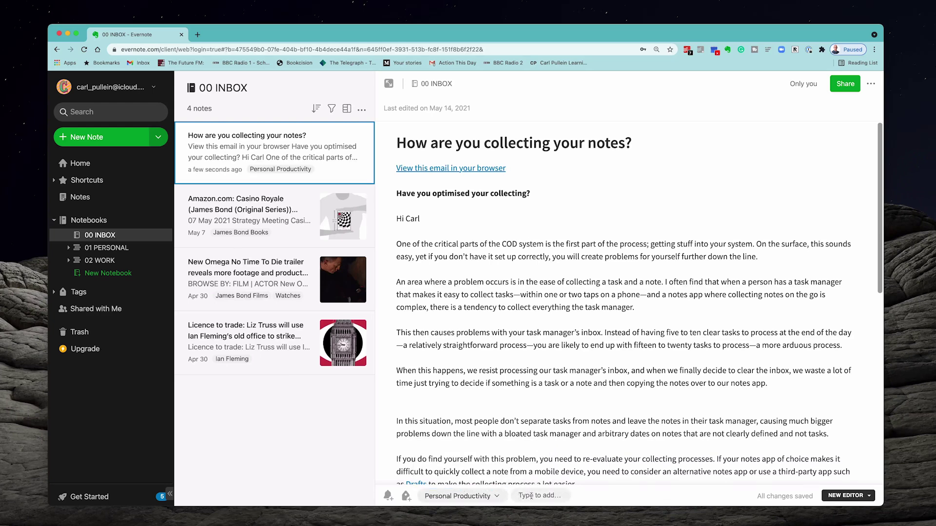
{"action": "type", "text": "Blo"}
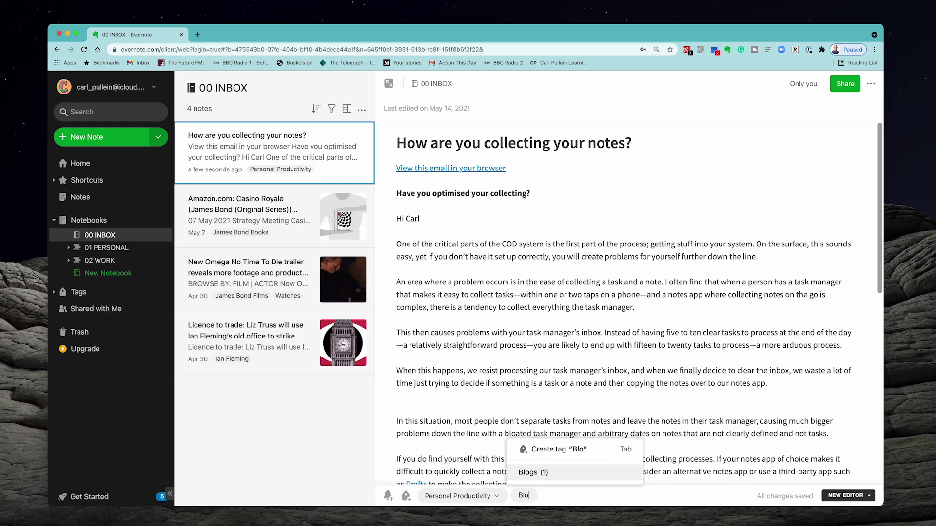
{"action": "key", "text": "Return"}
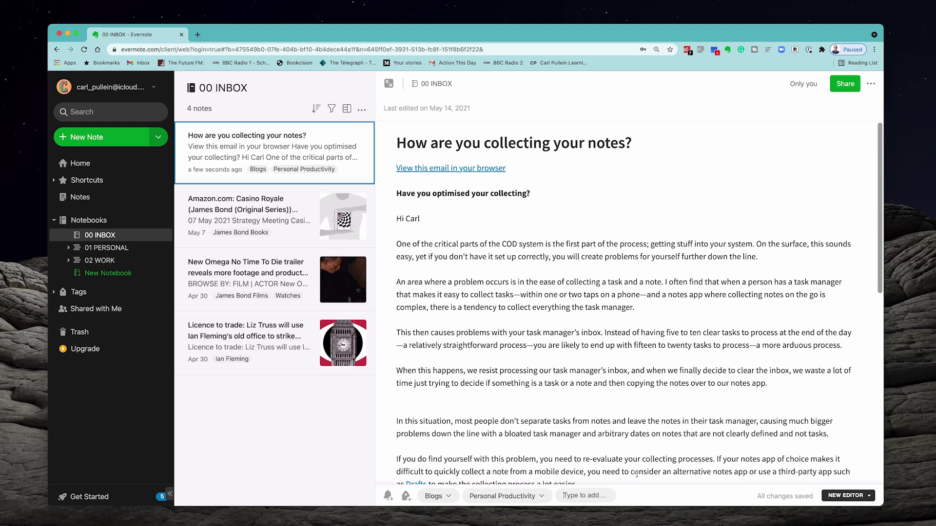
Move the note "How are you collecting your notes?" from 00 INBOX to the PRODUCTIVITY notebook.
{"action": "left_click", "coordinate": [463, 87]}
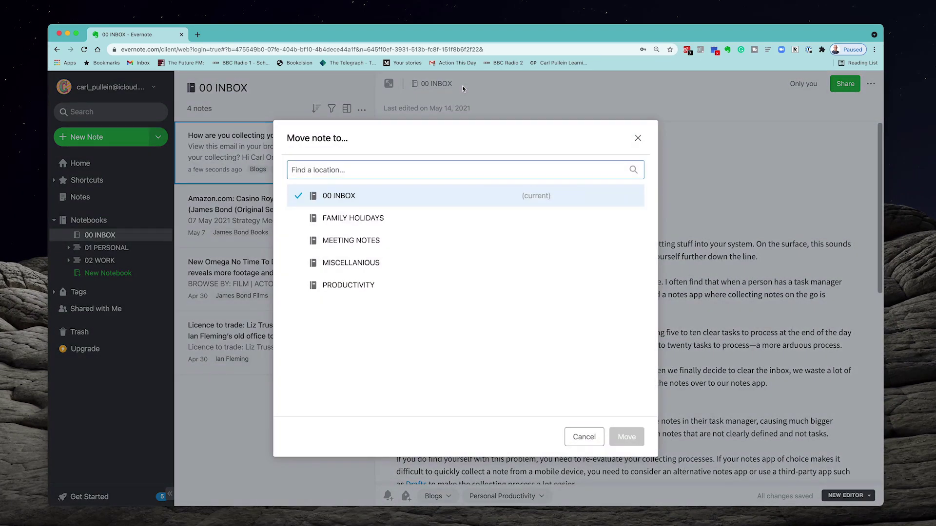
{"action": "left_click", "coordinate": [340, 286]}
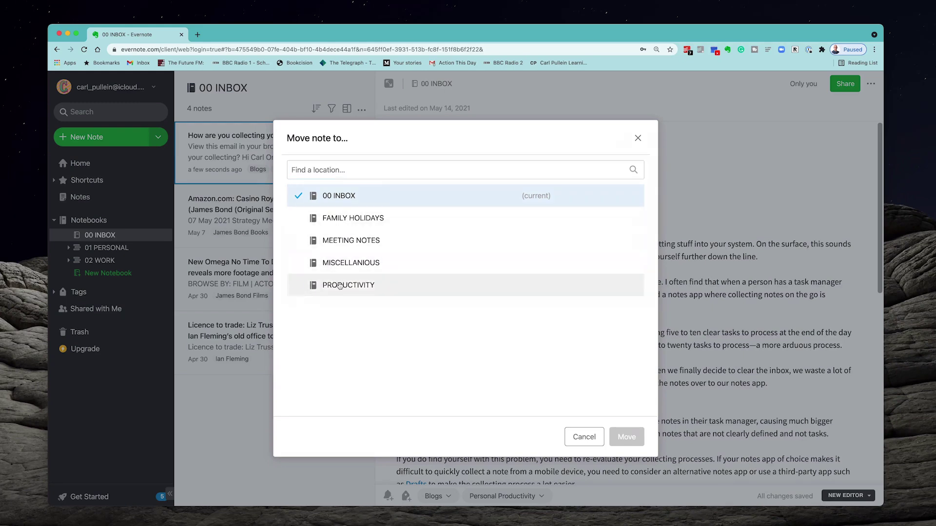
{"action": "left_click", "coordinate": [630, 438]}
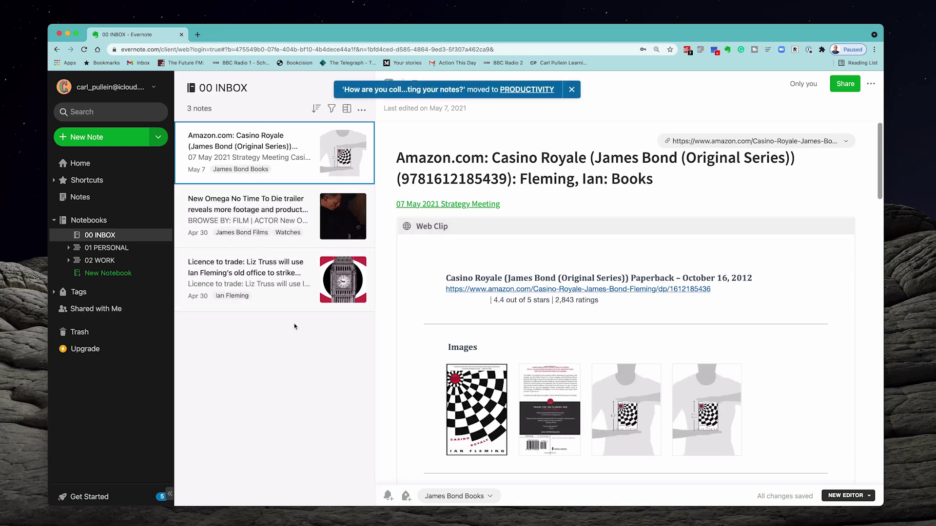
Move the Casino Royale, Omega No Time To Die and Licence to trade notes from 00 INBOX into MISCELLANIOUS in the 01 PERSONAL stack.
{"action": "left_click", "coordinate": [69, 248]}
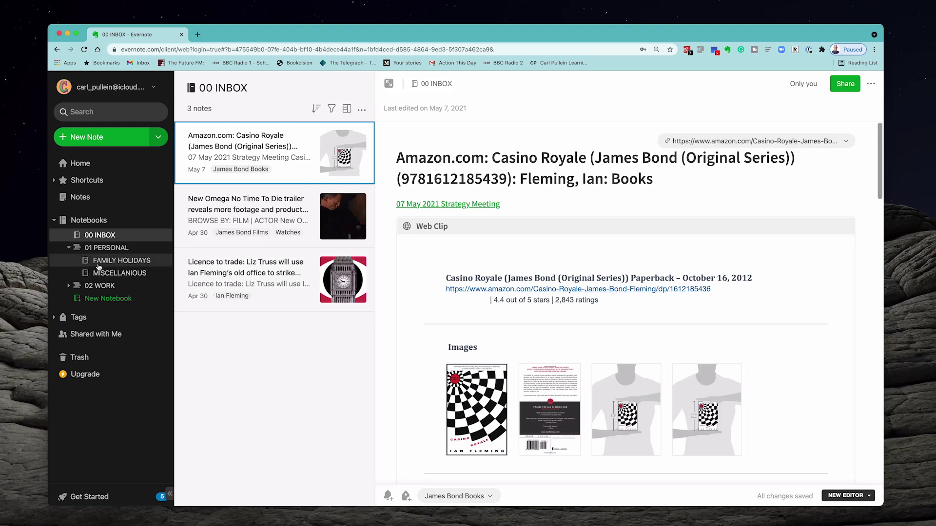
{"action": "left_click", "coordinate": [68, 248]}
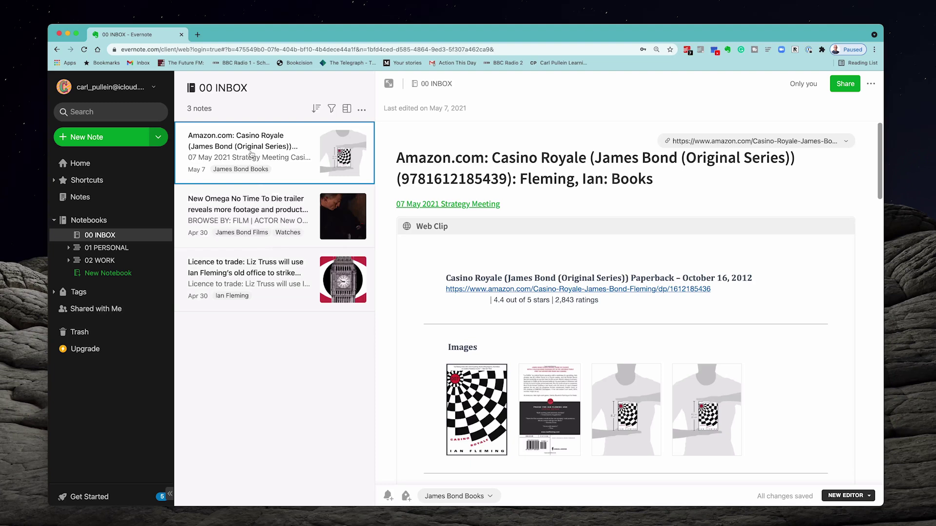
{"action": "left_click", "coordinate": [69, 248]}
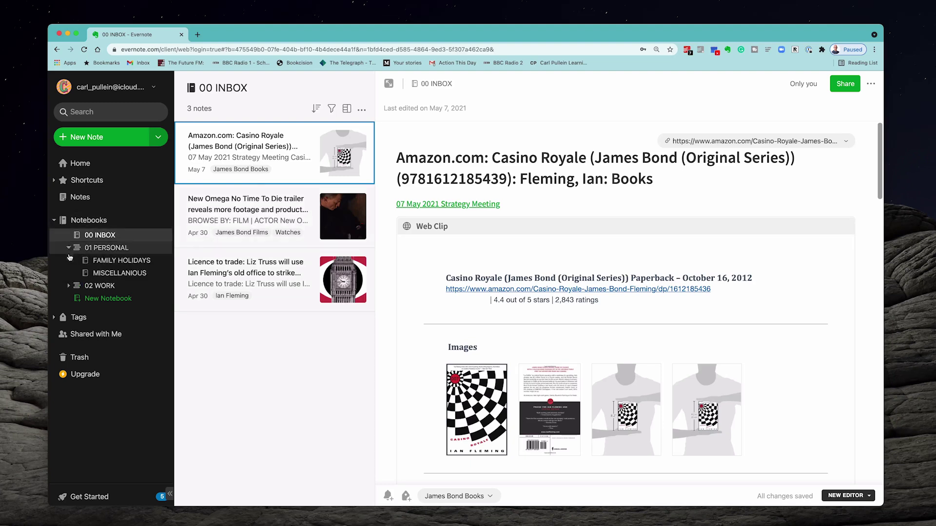
{"action": "left_click", "coordinate": [68, 286]}
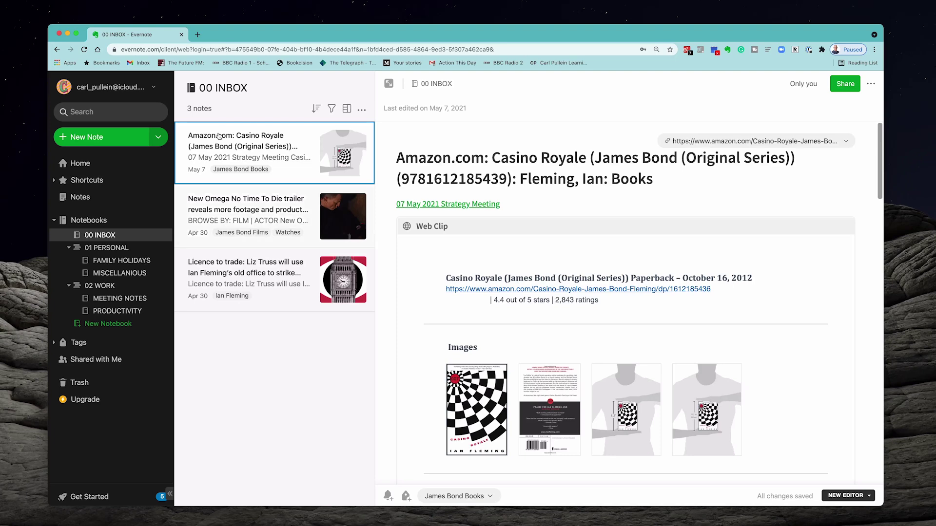
{"action": "left_click_drag", "start_coordinate": [219, 141], "coordinate": [132, 272]}
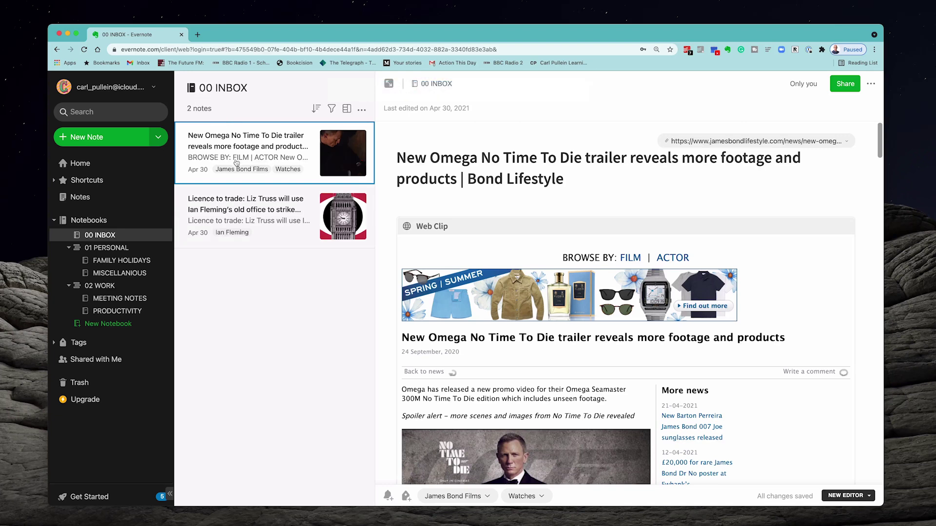
{"action": "left_click_drag", "start_coordinate": [233, 158], "coordinate": [159, 274]}
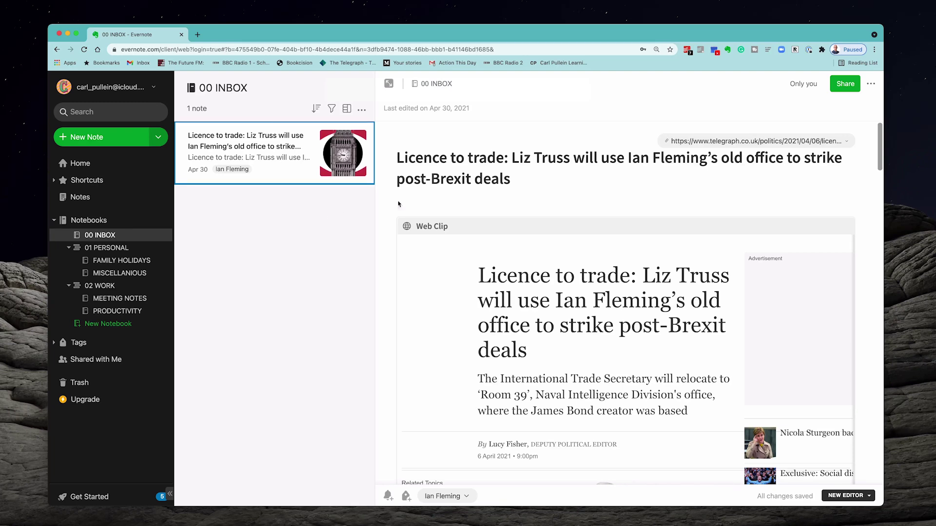
{"action": "left_click_drag", "start_coordinate": [252, 156], "coordinate": [139, 272]}
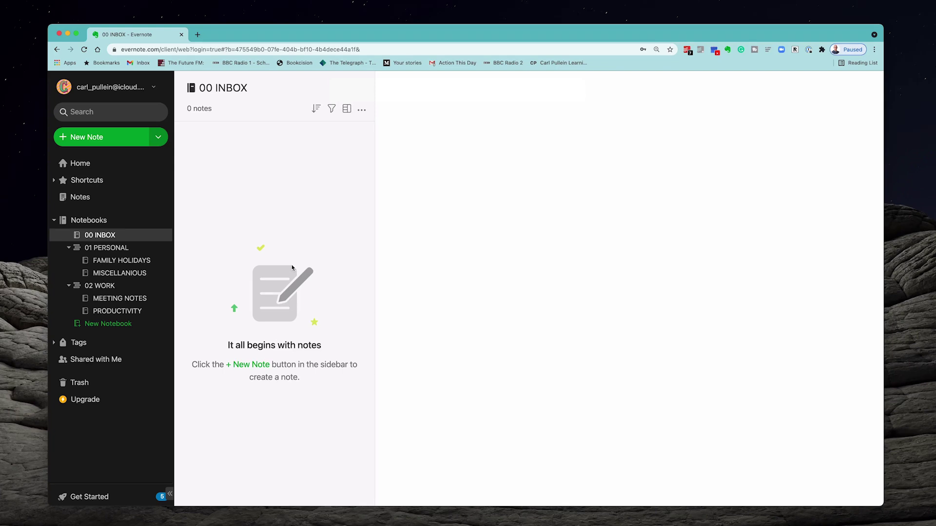
Move the note "07 May 2021 Strategy Meeting" from MISCELLANIOUS to the MEETING NOTES notebook in the 02 WORK stack.
{"action": "left_click", "coordinate": [113, 272]}
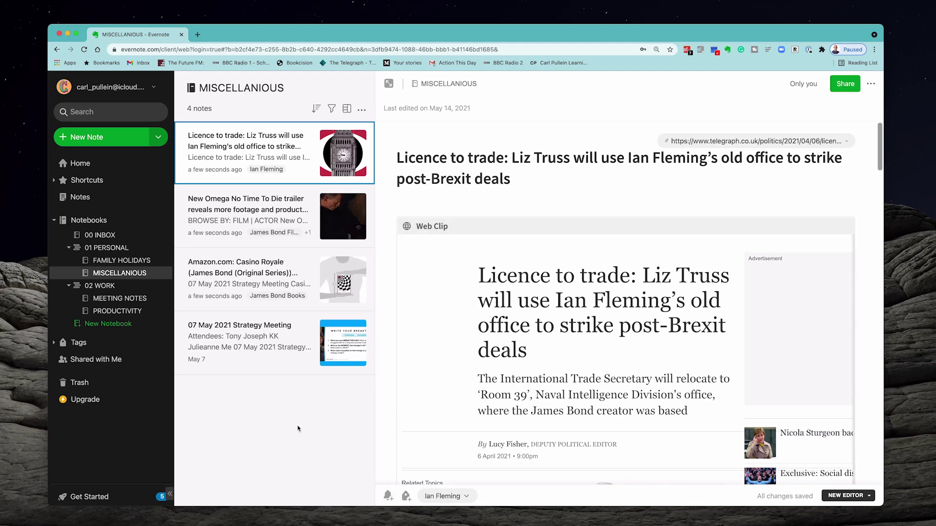
{"action": "left_click", "coordinate": [268, 335]}
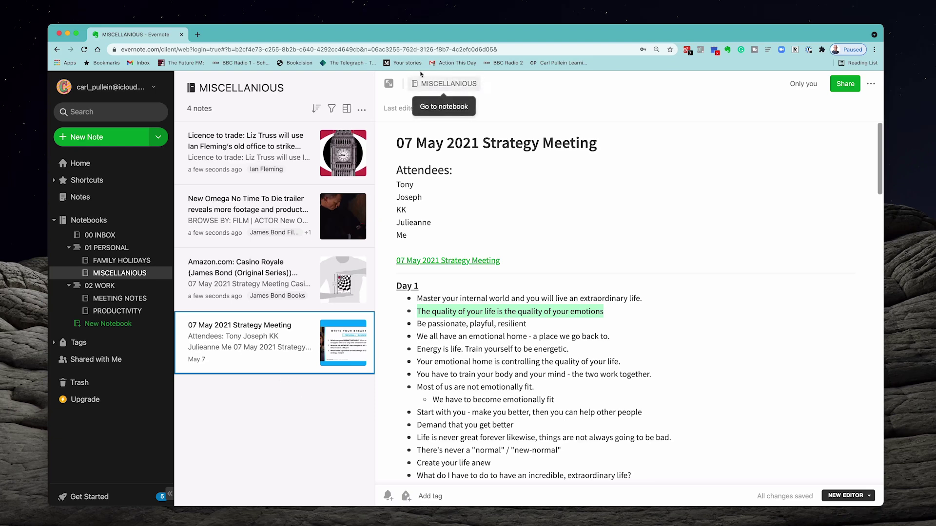
{"action": "left_click_drag", "start_coordinate": [251, 340], "coordinate": [141, 298]}
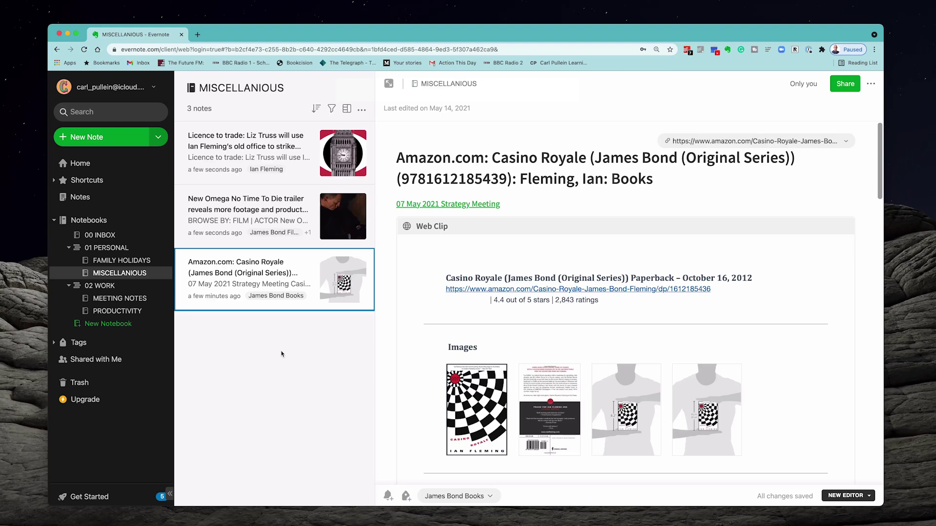
Look at the notes in the Trash and return to the MISCELLANIOUS notebook.
{"action": "left_click", "coordinate": [86, 384]}
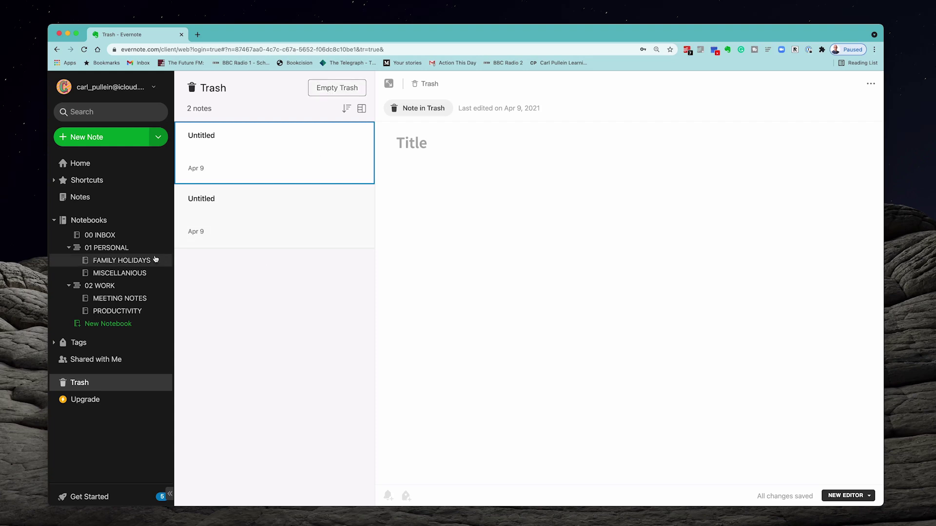
{"action": "left_click", "coordinate": [136, 271]}
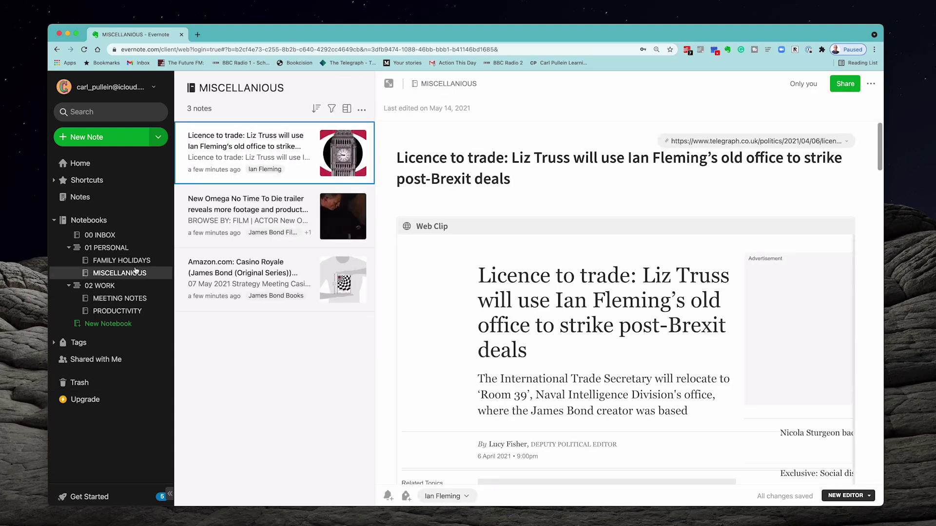